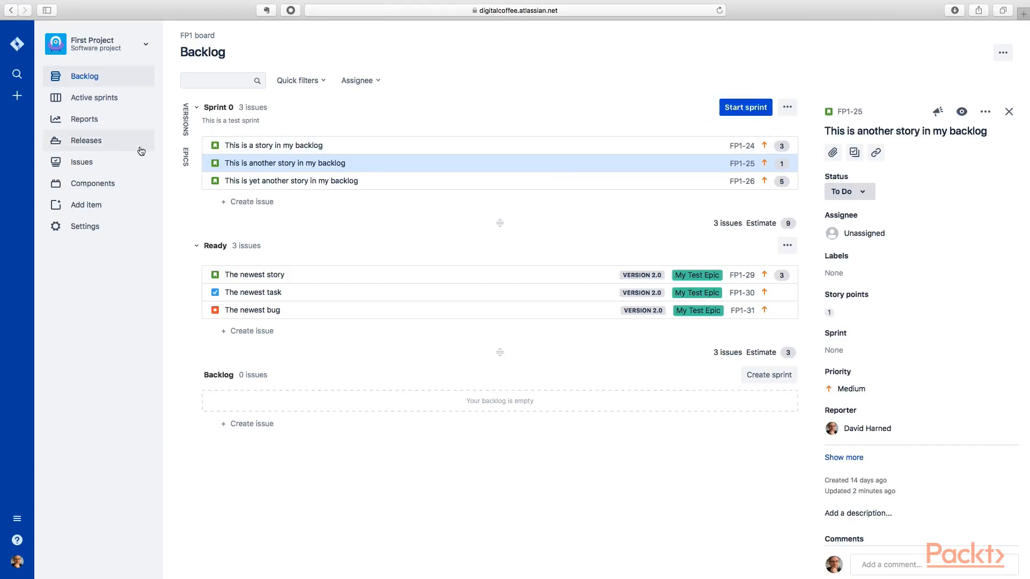
Open the project's active sprints board and look through its available quick filters
{"action": "left_click", "coordinate": [89, 102]}
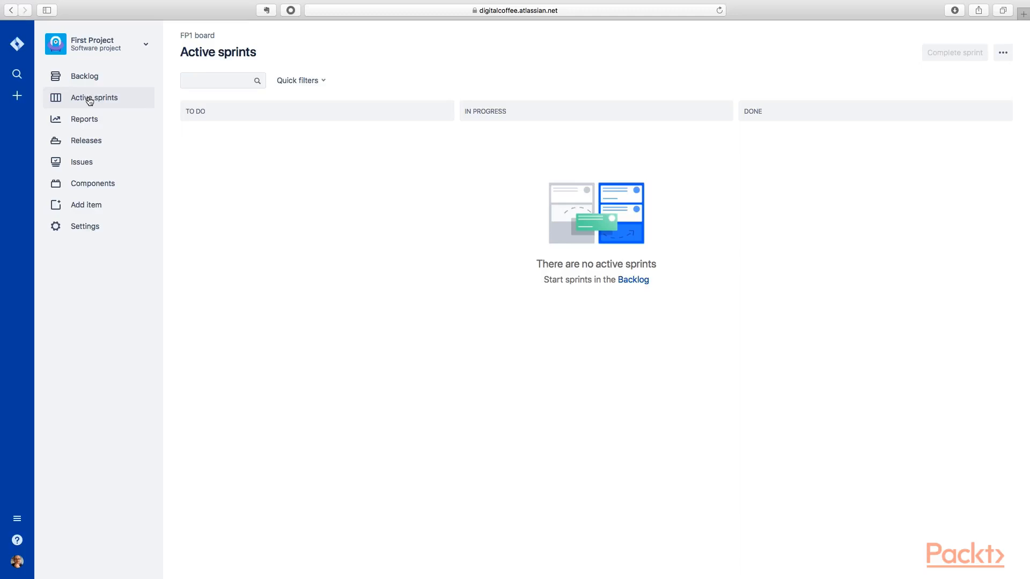
{"action": "left_click", "coordinate": [319, 82]}
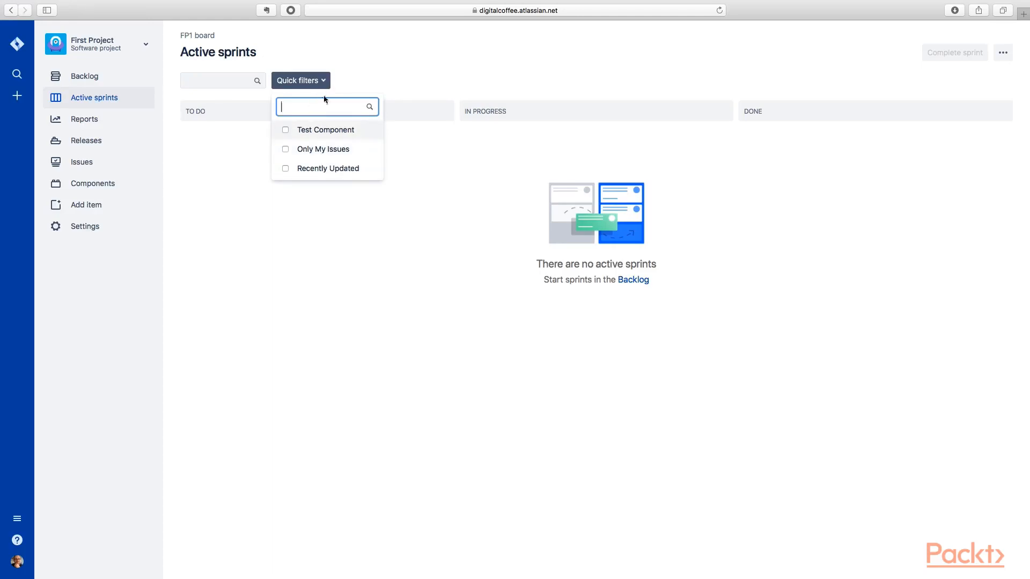
{"action": "left_click", "coordinate": [352, 79]}
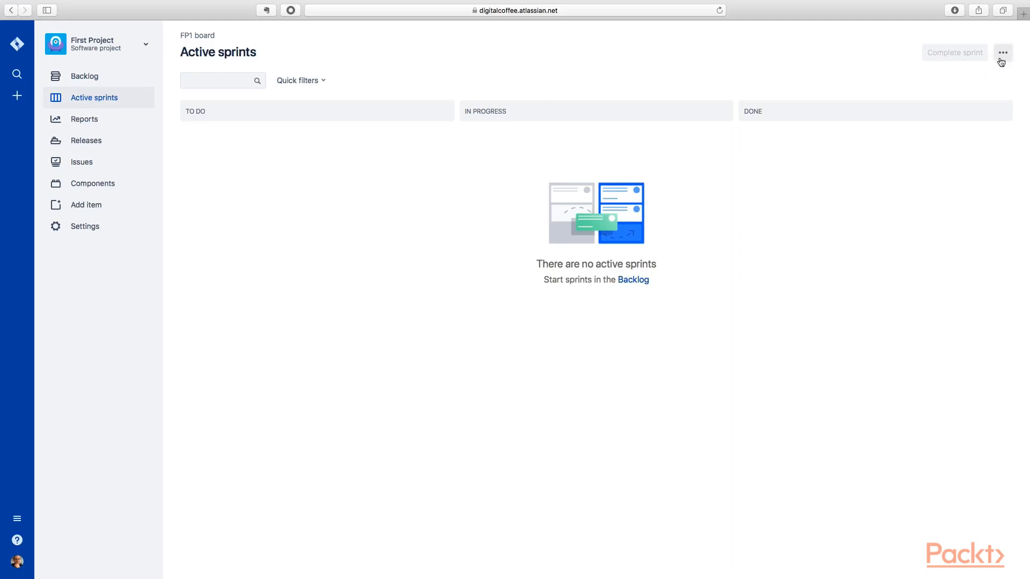
Open the board settings and examine the general configuration and the column management
{"action": "left_click", "coordinate": [1002, 52]}
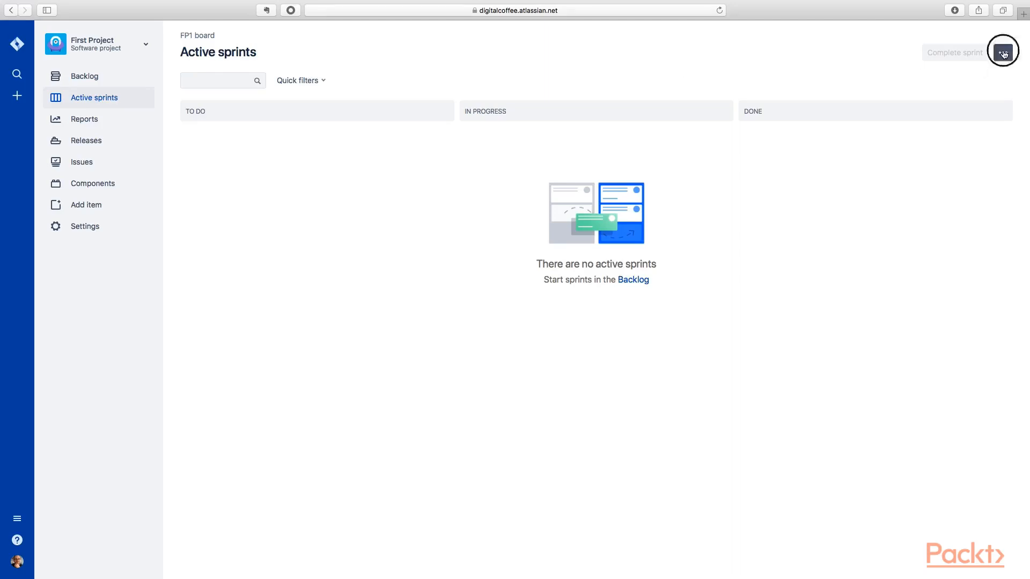
{"action": "left_click", "coordinate": [955, 76]}
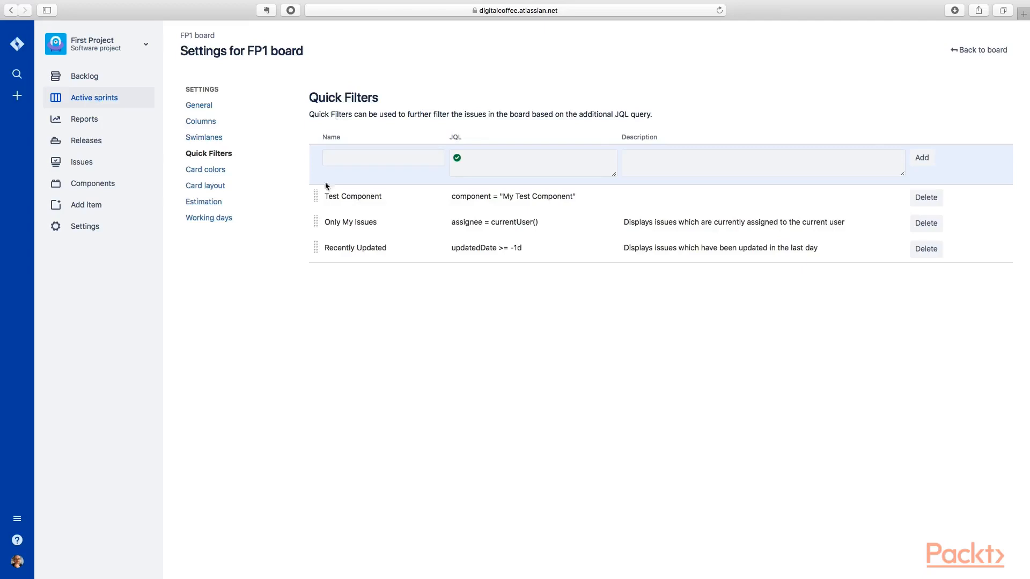
{"action": "left_click", "coordinate": [202, 111]}
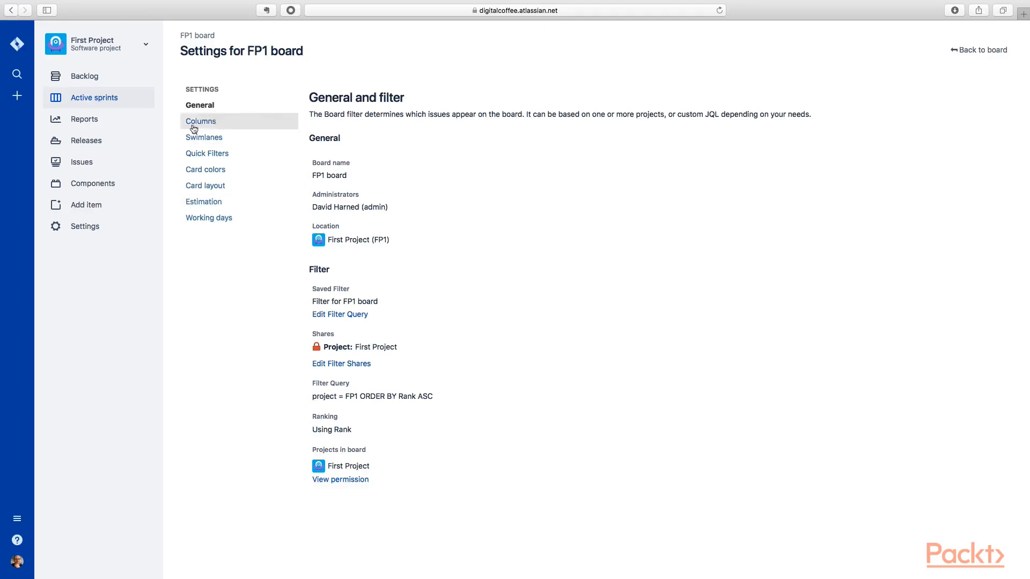
{"action": "left_click", "coordinate": [215, 122]}
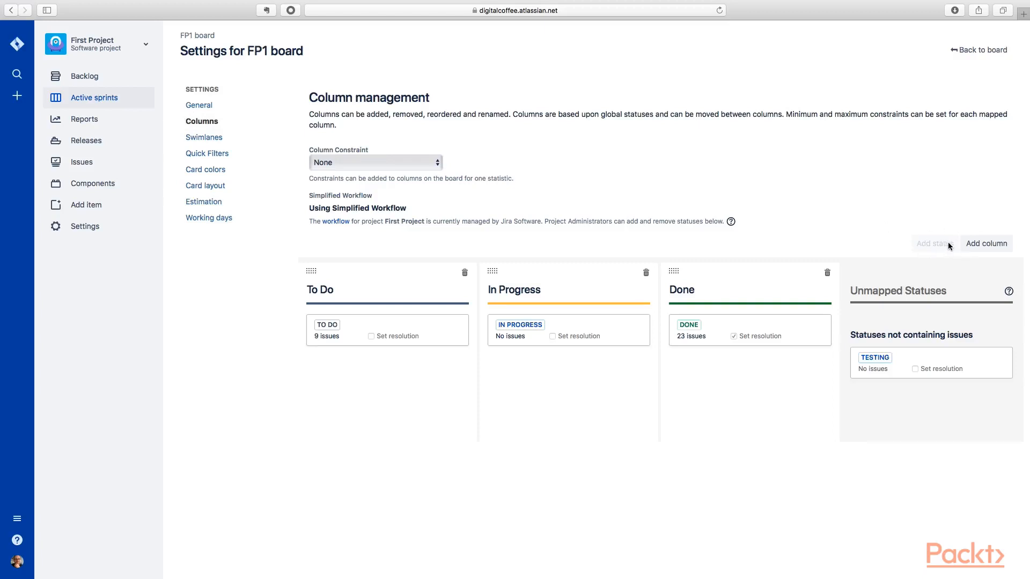
{"action": "mouse_move", "coordinate": [947, 245]}
Open the First Project workflow diagram for editing and inspect the Testing status
{"action": "left_click", "coordinate": [339, 223]}
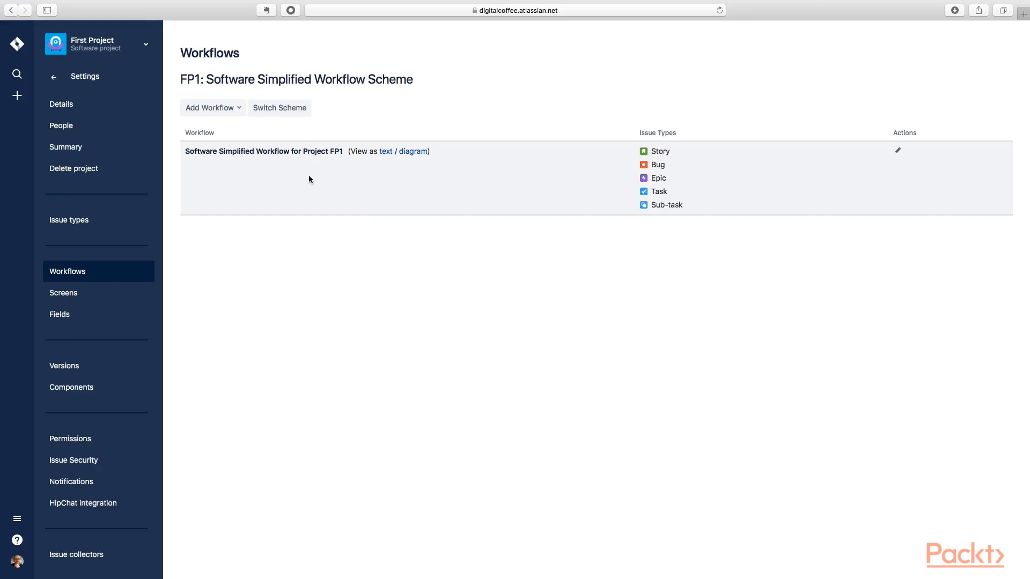
{"action": "left_click", "coordinate": [896, 153]}
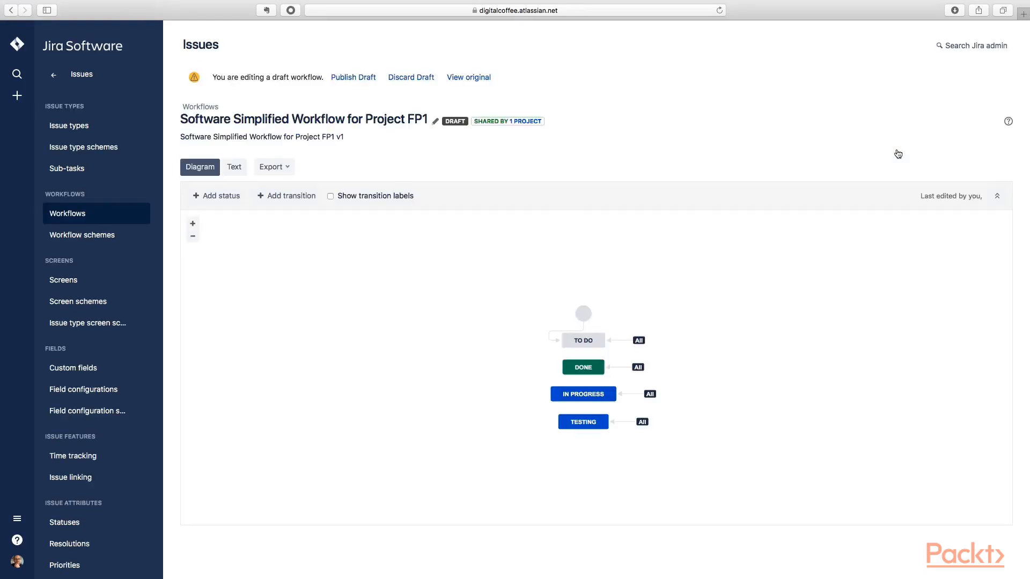
{"action": "left_click", "coordinate": [574, 422]}
{"action": "left_click", "coordinate": [579, 397]}
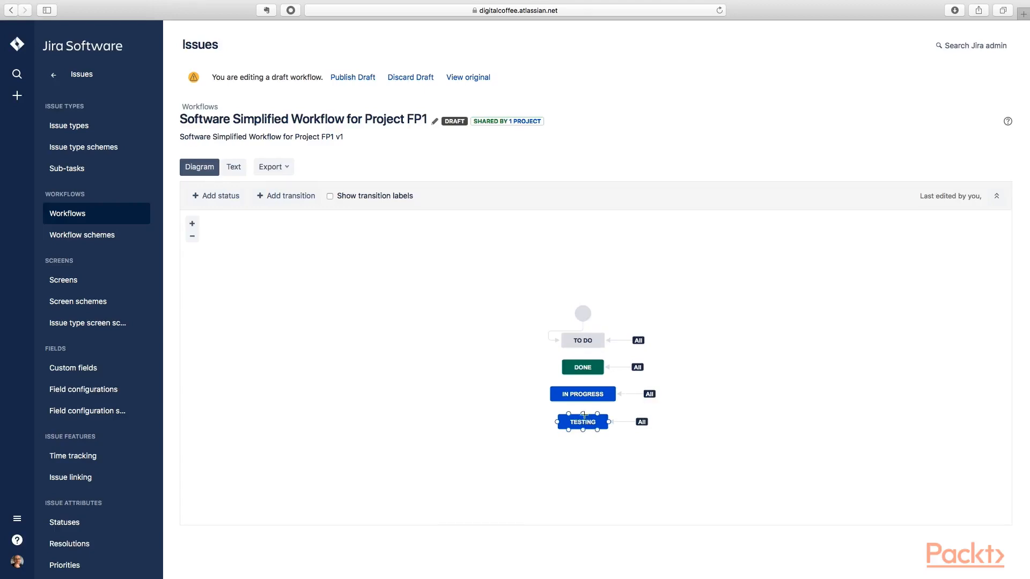
{"action": "left_click", "coordinate": [588, 424]}
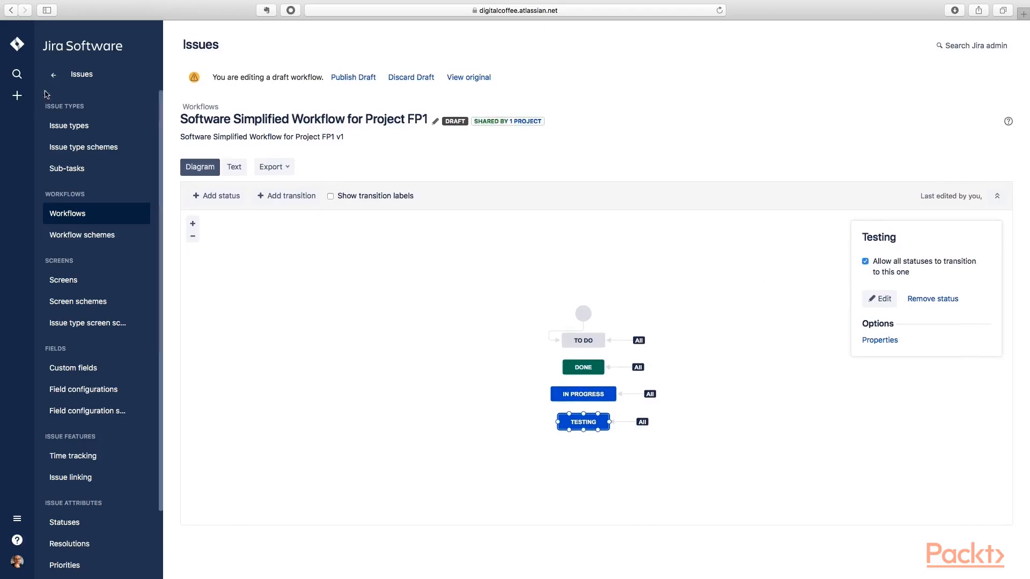
Leave the workflow administration and return to the active sprints board of First Project
{"action": "left_click", "coordinate": [52, 77]}
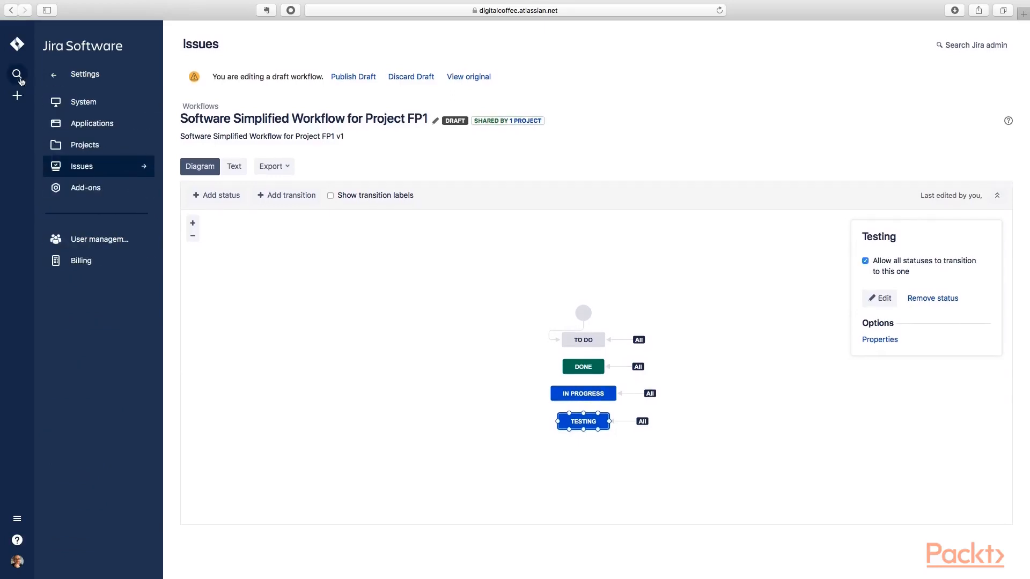
{"action": "left_click", "coordinate": [62, 145]}
{"action": "left_click", "coordinate": [83, 106]}
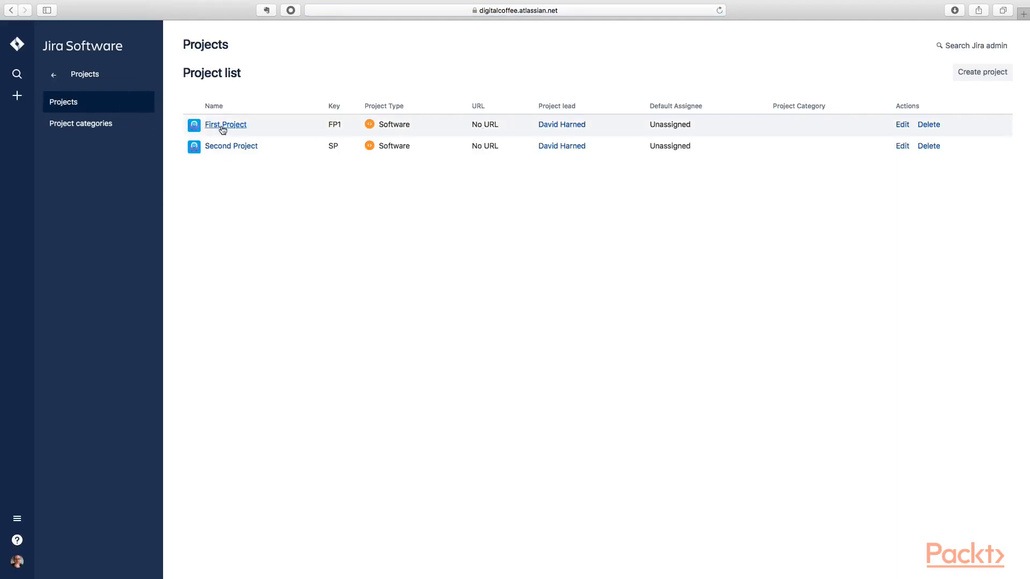
{"action": "left_click", "coordinate": [80, 44]}
{"action": "left_click", "coordinate": [59, 95]}
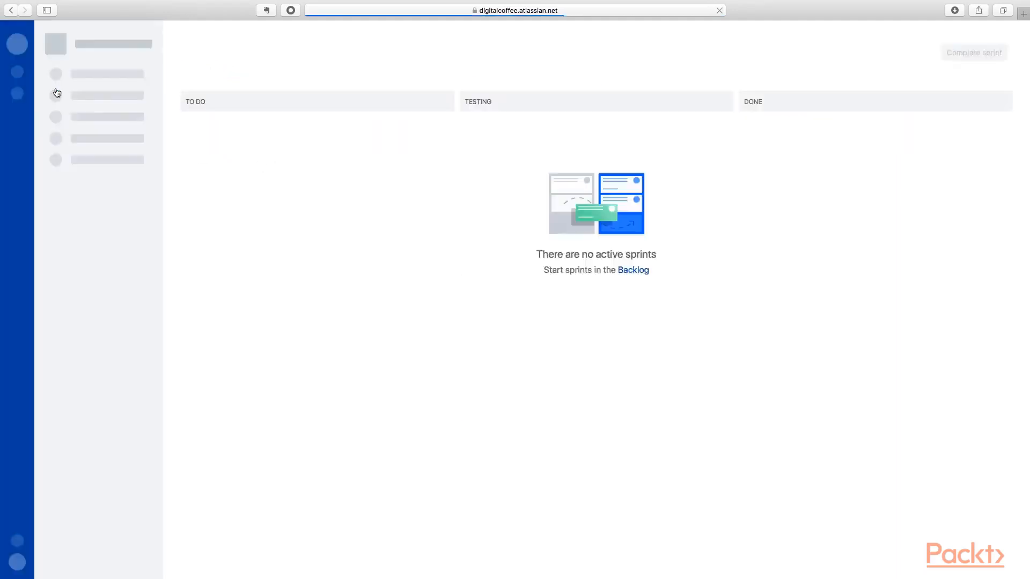
{"action": "left_click", "coordinate": [75, 45]}
{"action": "left_click", "coordinate": [71, 102]}
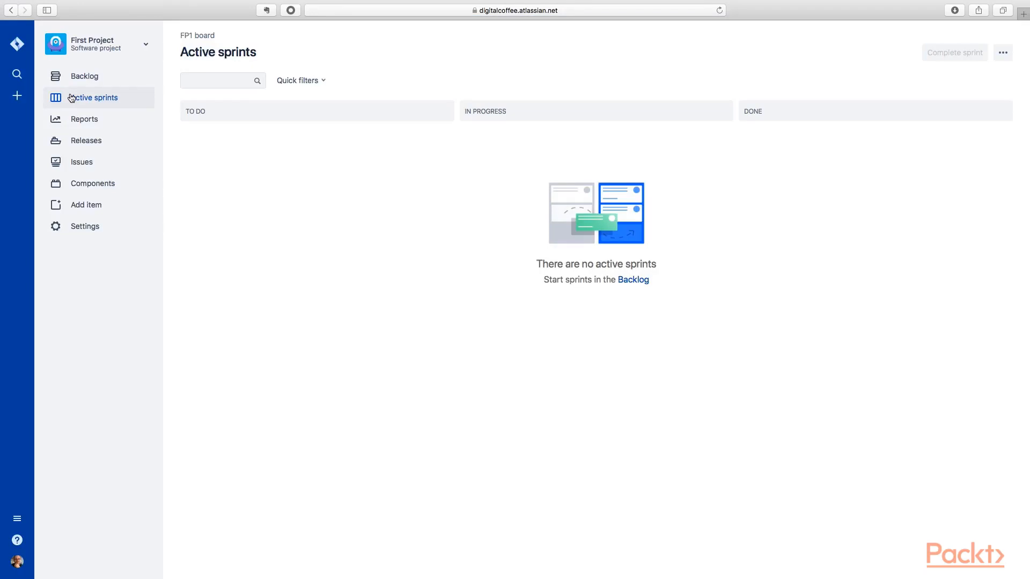
Add a board column named Testing, map the unmapped Testing status to it, and return to the board
{"action": "left_click", "coordinate": [1002, 54]}
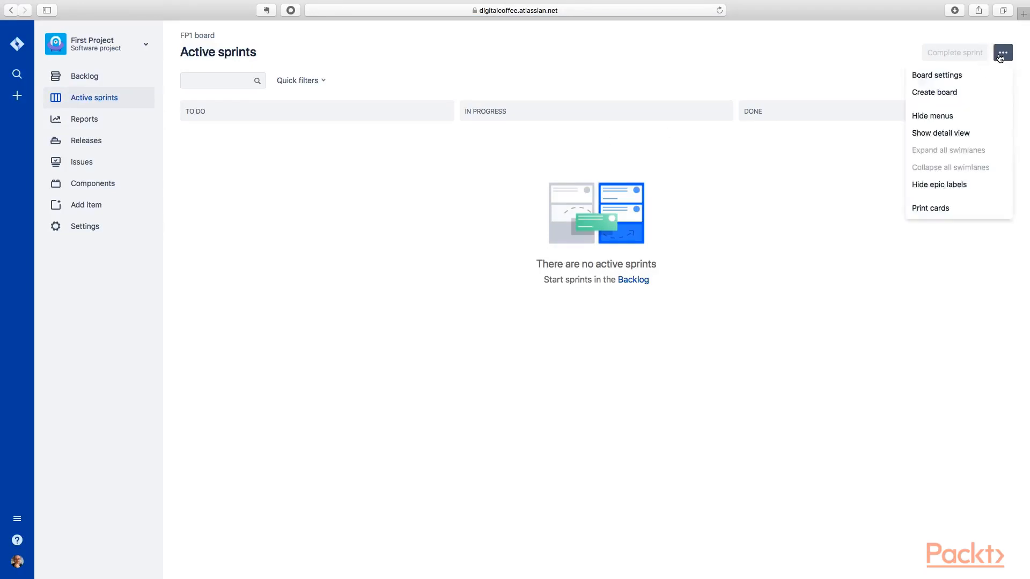
{"action": "left_click", "coordinate": [949, 77]}
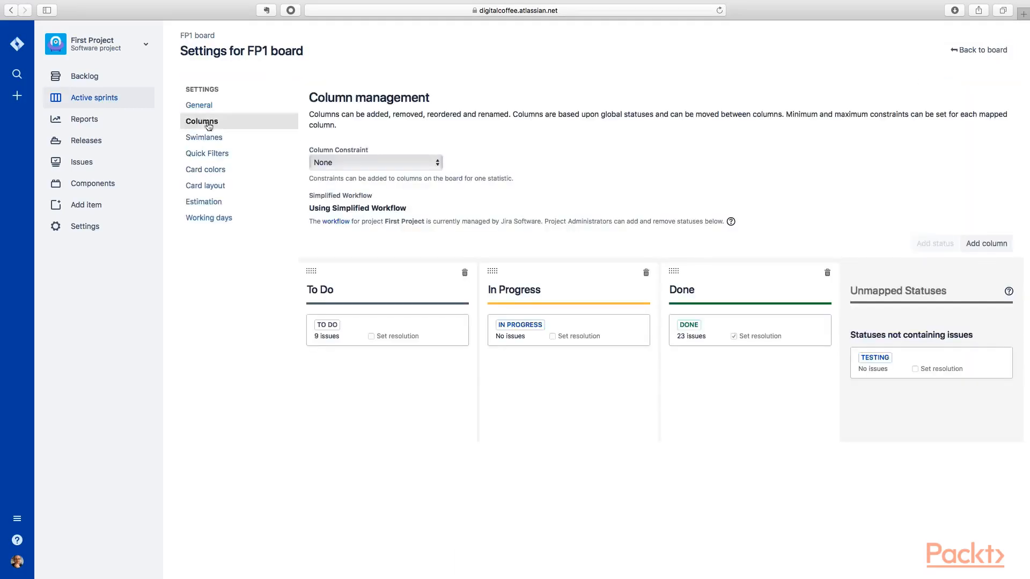
{"action": "left_click", "coordinate": [986, 245]}
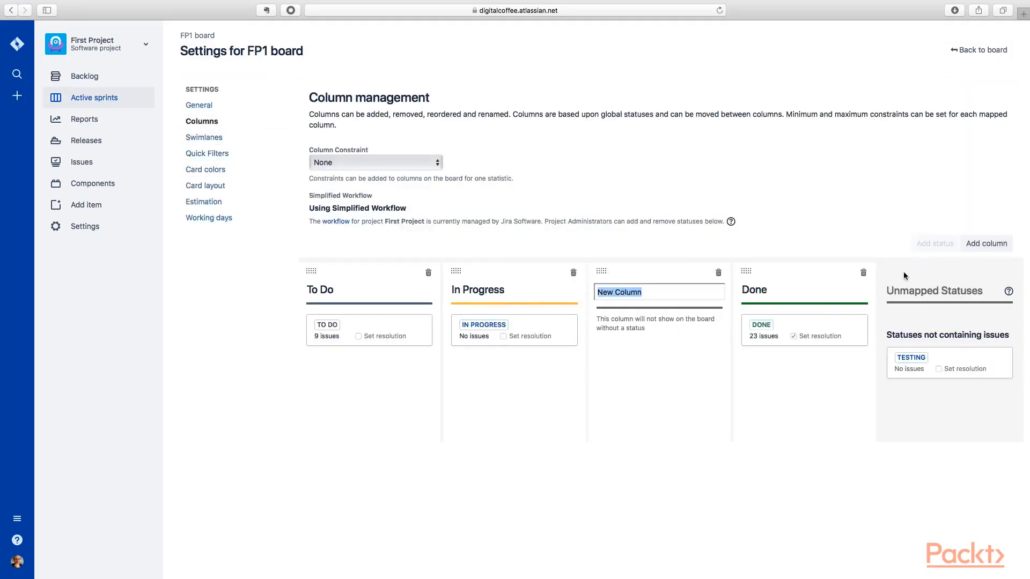
{"action": "type", "text": "Testing"}
{"action": "key", "text": "Return"}
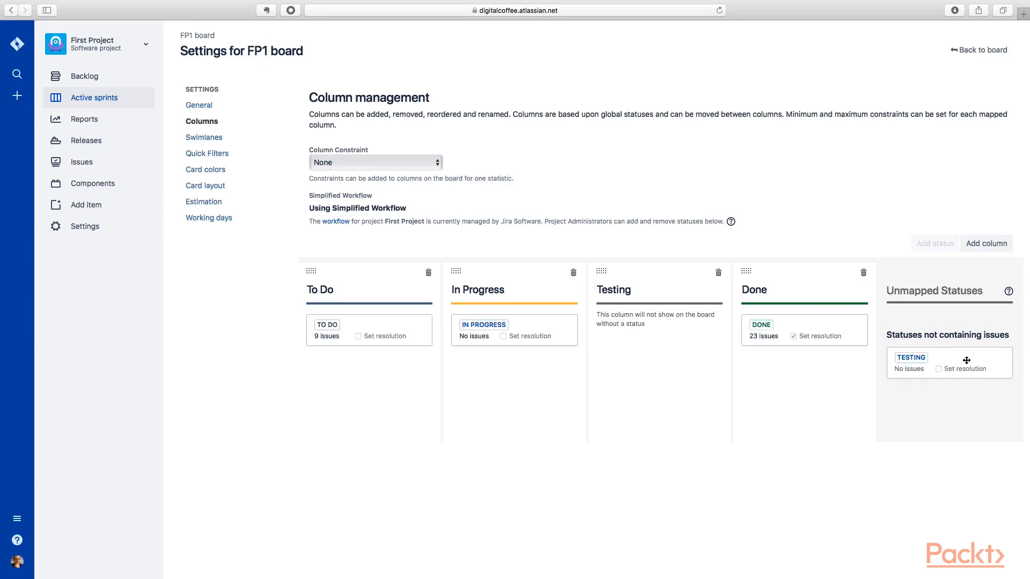
{"action": "left_click_drag", "start_coordinate": [966, 361], "coordinate": [685, 337]}
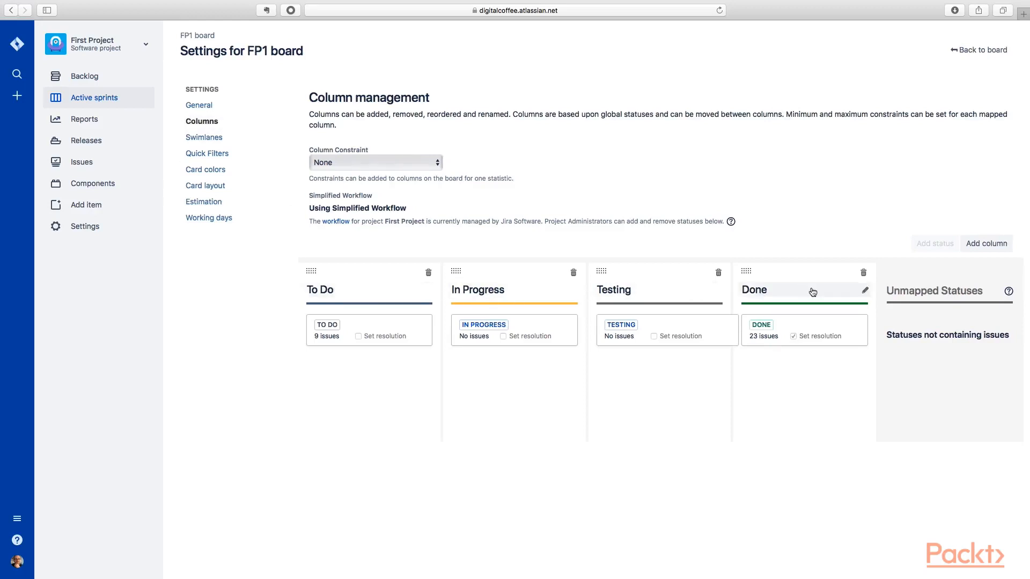
{"action": "left_click", "coordinate": [975, 52]}
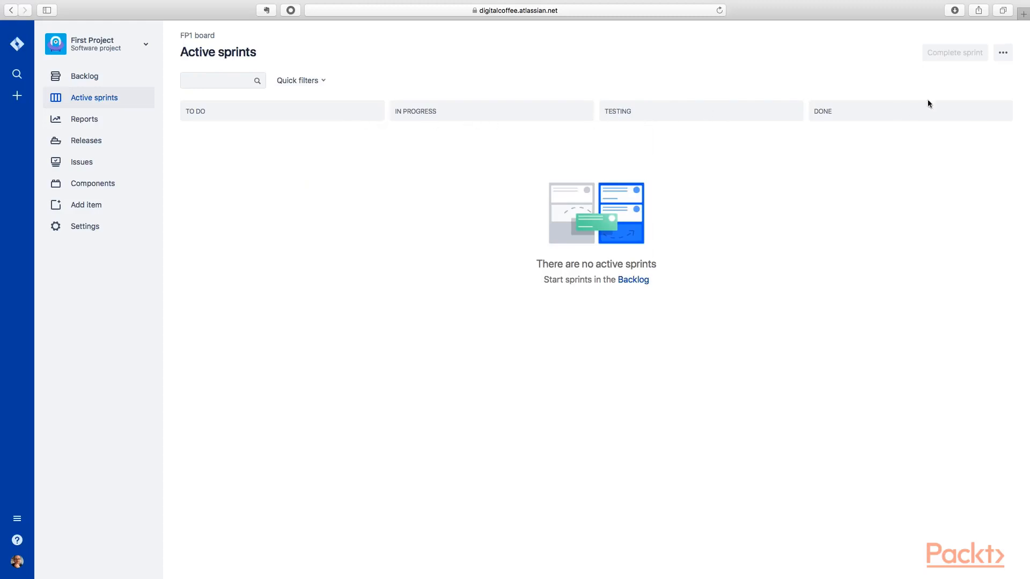
Review the options for basing swimlanes in the board settings, keeping Stories selected
{"action": "left_click", "coordinate": [1003, 52]}
{"action": "left_click", "coordinate": [884, 76]}
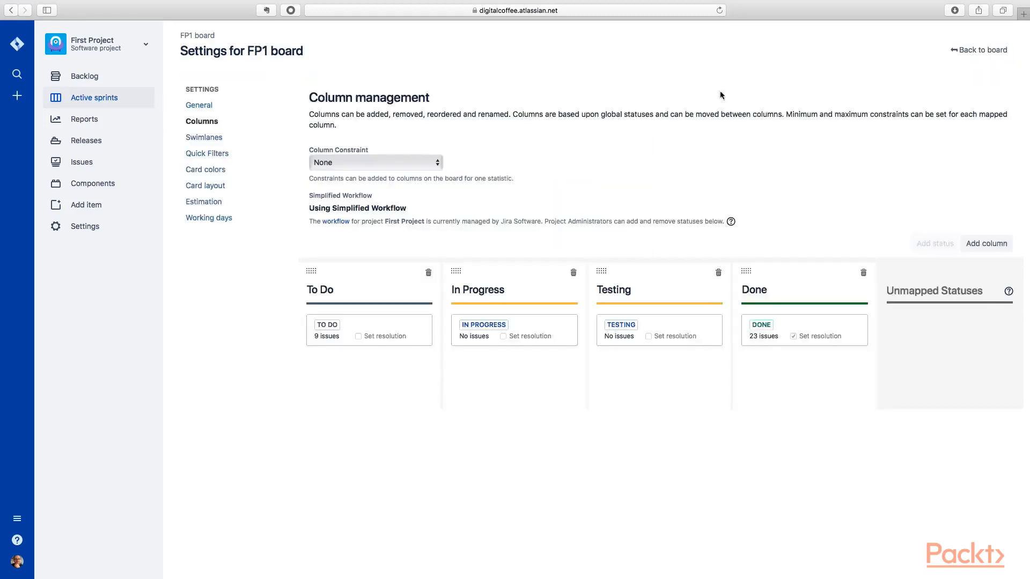
{"action": "left_click", "coordinate": [211, 139]}
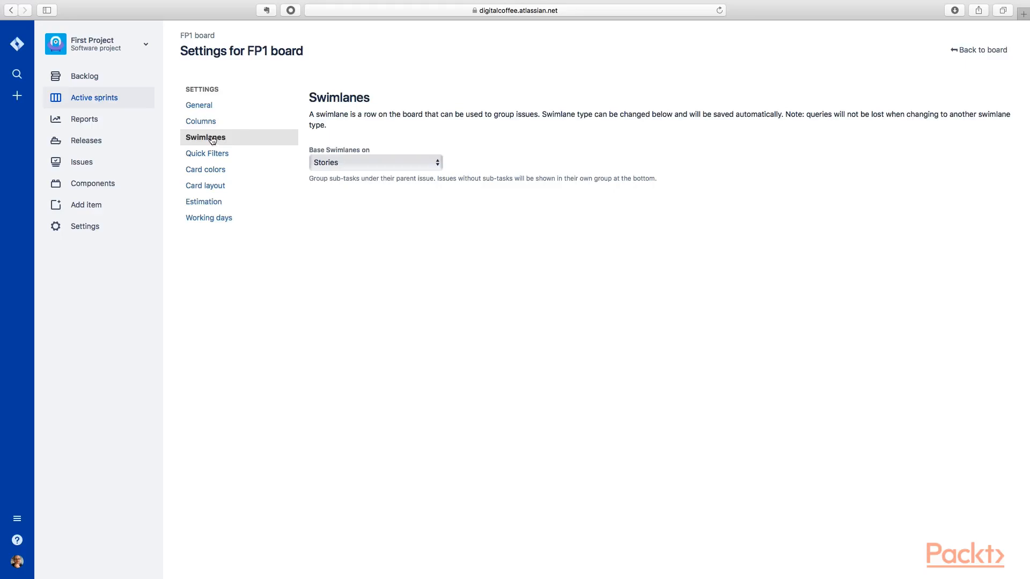
{"action": "left_click", "coordinate": [363, 165]}
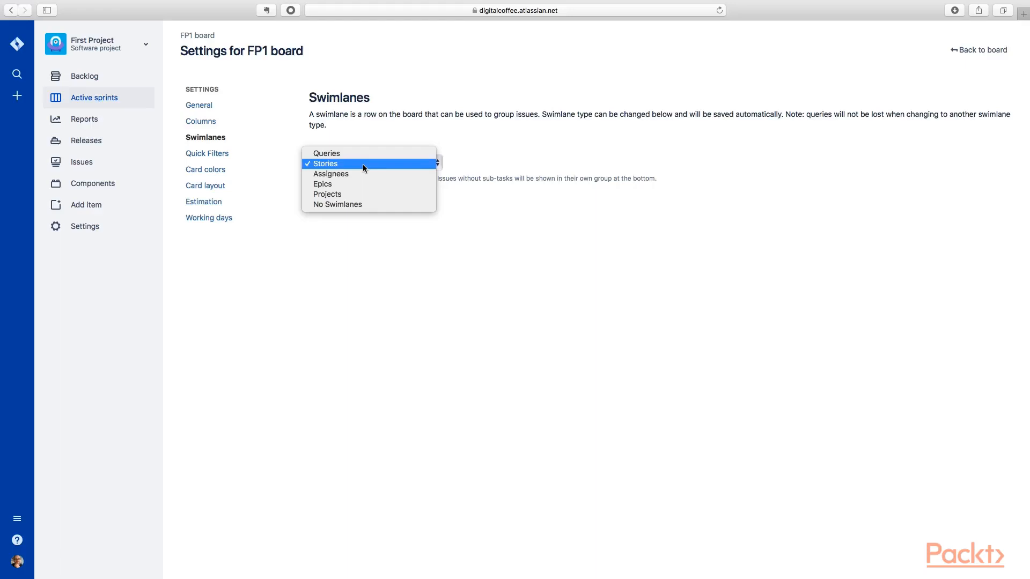
{"action": "left_click", "coordinate": [331, 167]}
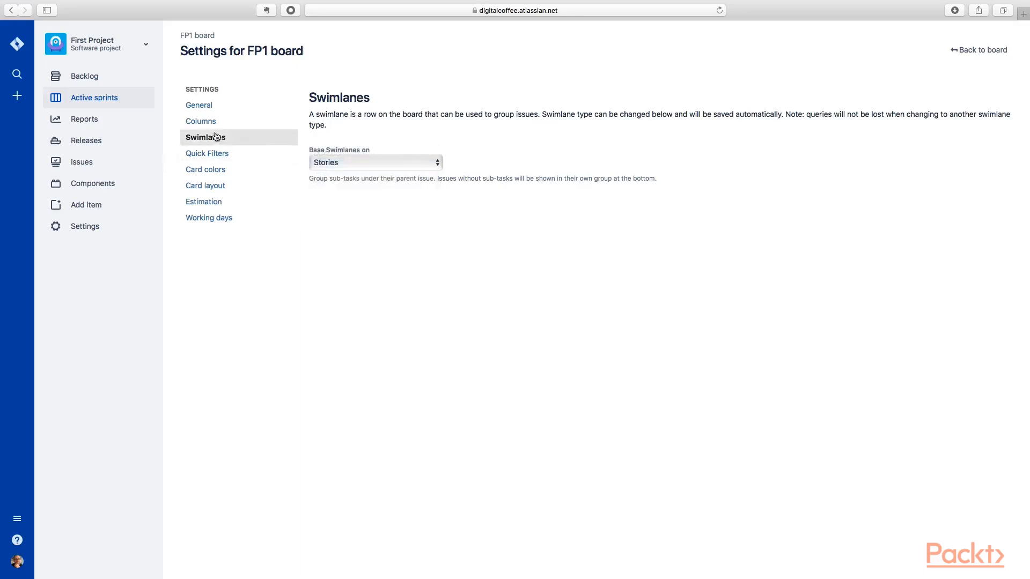
Examine the board's quick filter definitions and the methods available for assigning card colors
{"action": "left_click", "coordinate": [240, 156]}
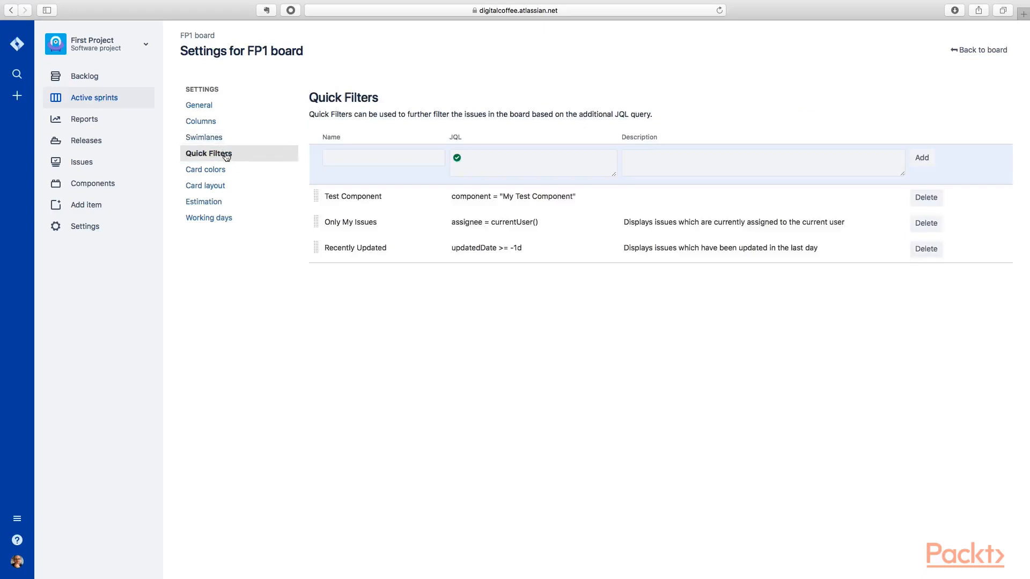
{"action": "left_click", "coordinate": [226, 171]}
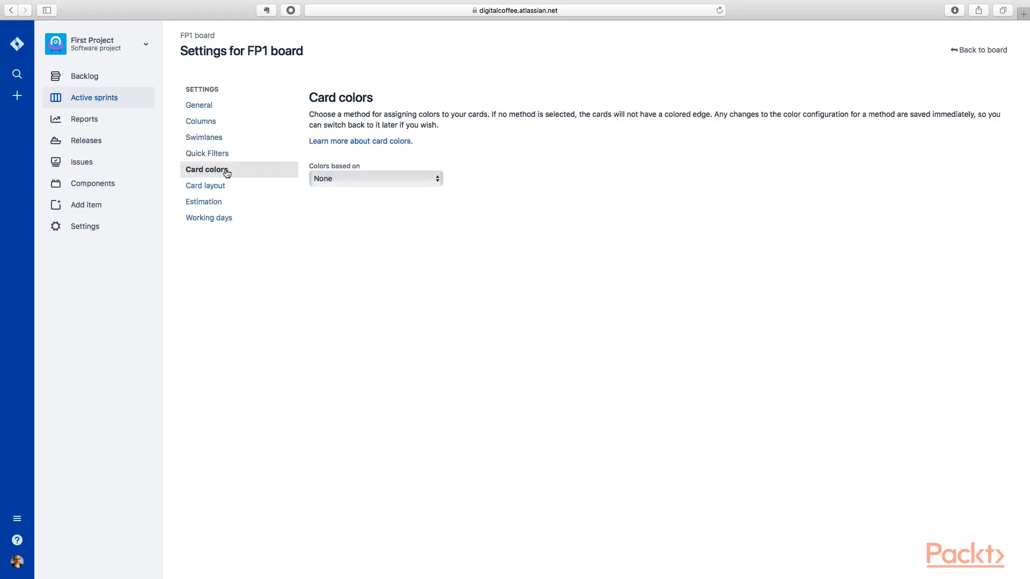
{"action": "left_click", "coordinate": [377, 179]}
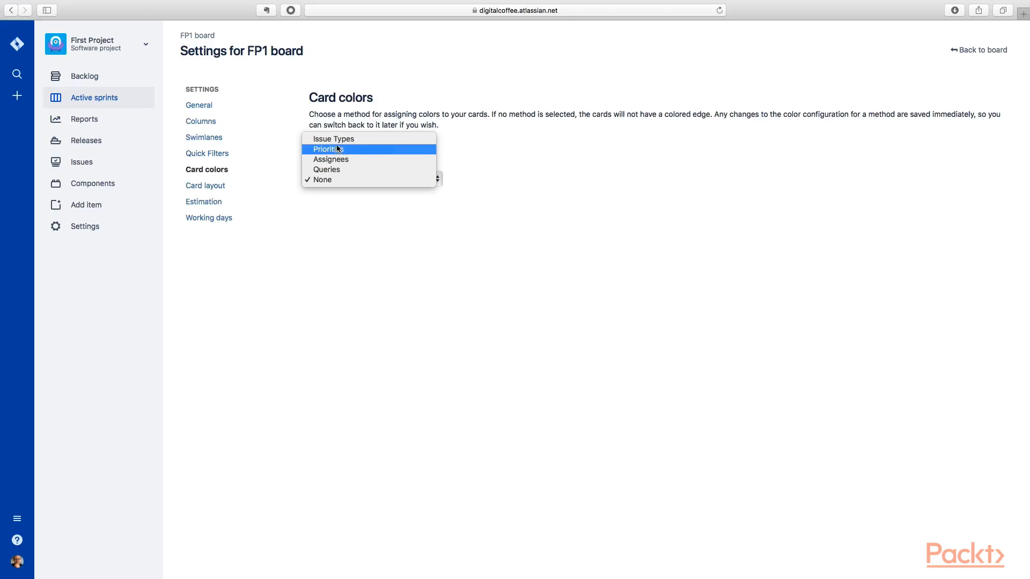
{"action": "left_click", "coordinate": [363, 117]}
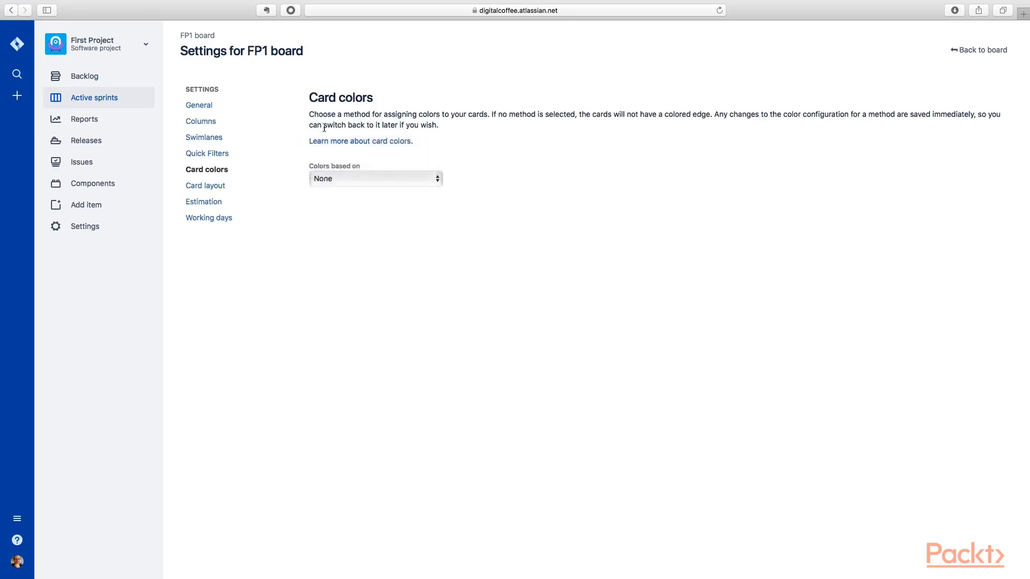
Examine the extra fields that the card layout can show on backlog cards
{"action": "left_click", "coordinate": [204, 185]}
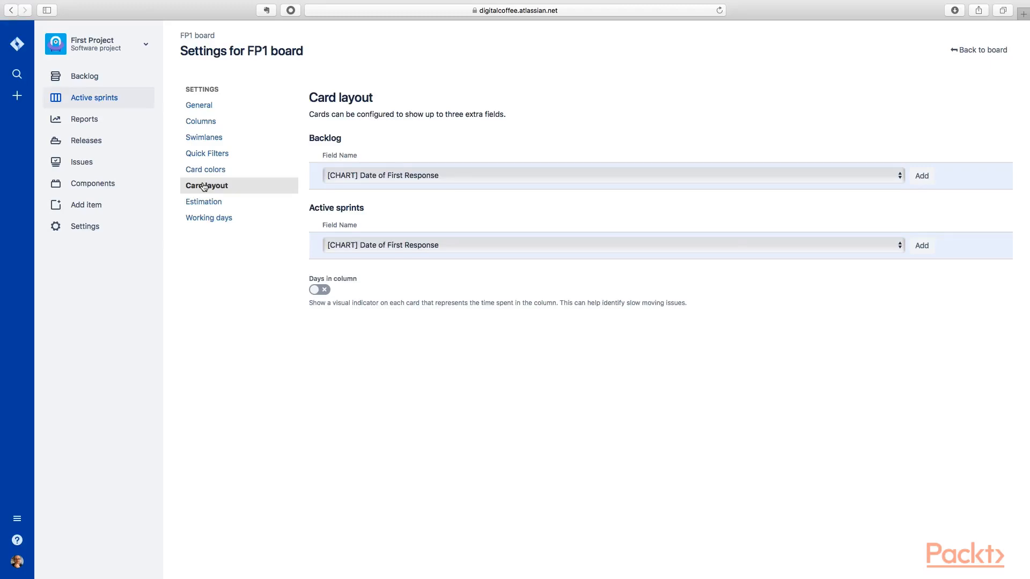
{"action": "left_click", "coordinate": [432, 176]}
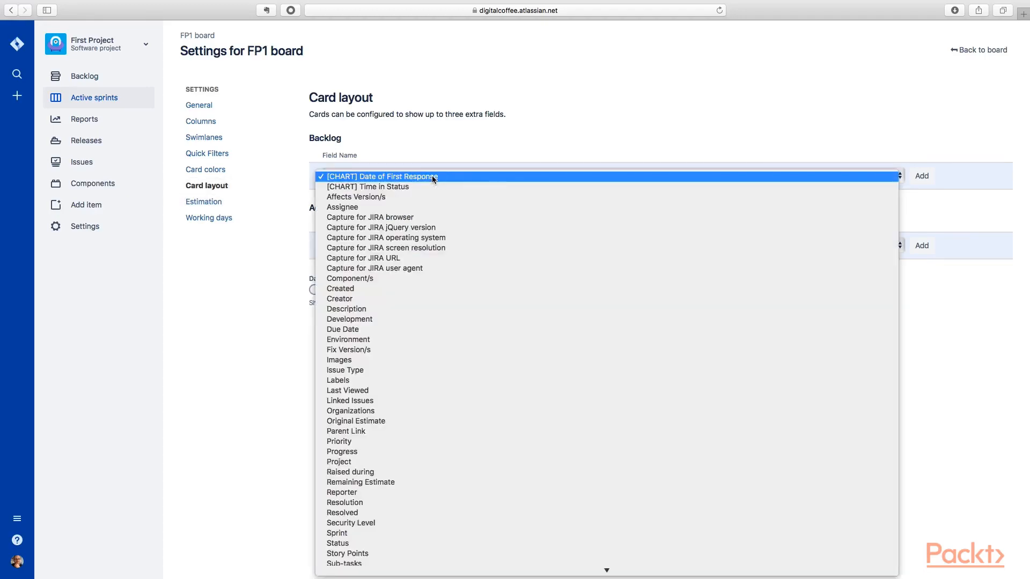
{"action": "left_click", "coordinate": [432, 176]}
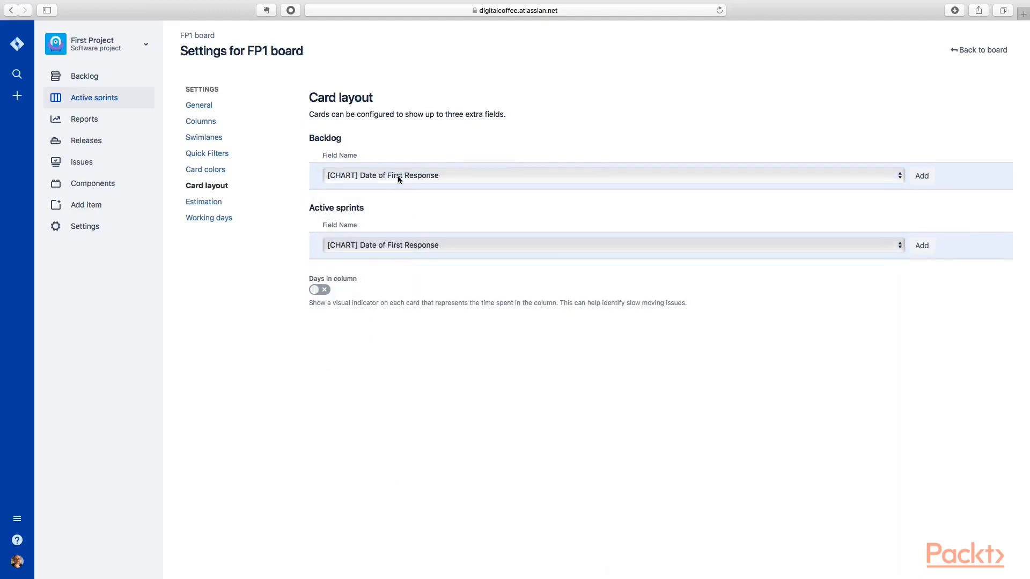
Try Remaining Estimate and Time Spent for time tracking, keep Story Points as estimation statistic, and set time tracking back to None
{"action": "left_click", "coordinate": [213, 209]}
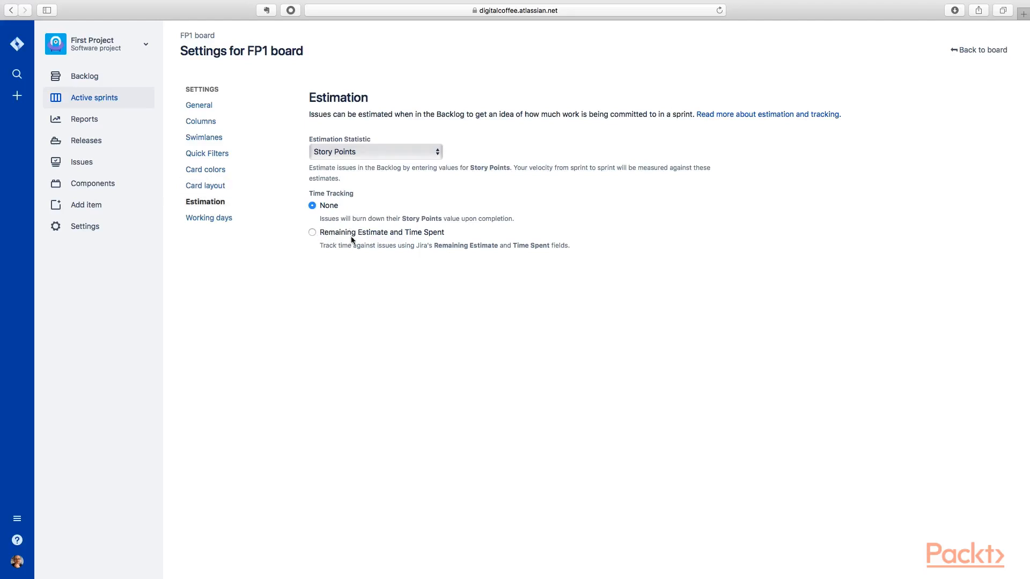
{"action": "left_click", "coordinate": [331, 234]}
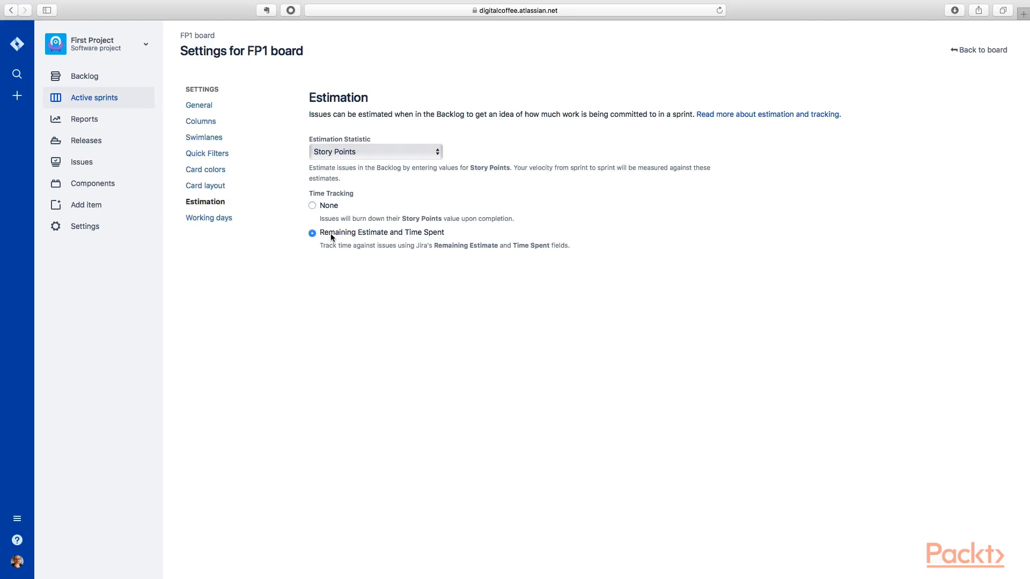
{"action": "left_click", "coordinate": [367, 155]}
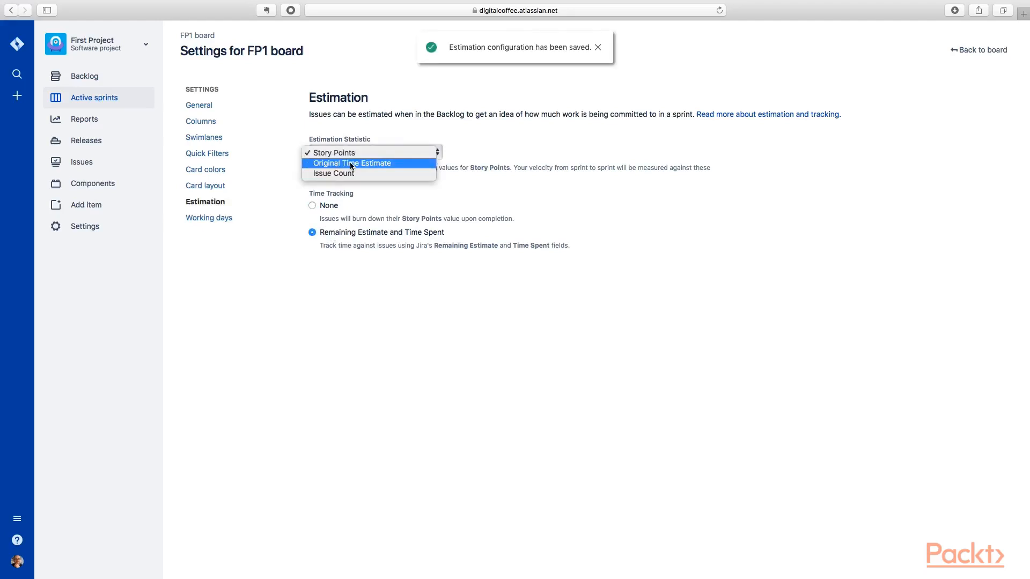
{"action": "left_click", "coordinate": [333, 152]}
{"action": "left_click", "coordinate": [312, 206]}
Review the board's working days settings and return to the active sprints board
{"action": "left_click", "coordinate": [231, 218]}
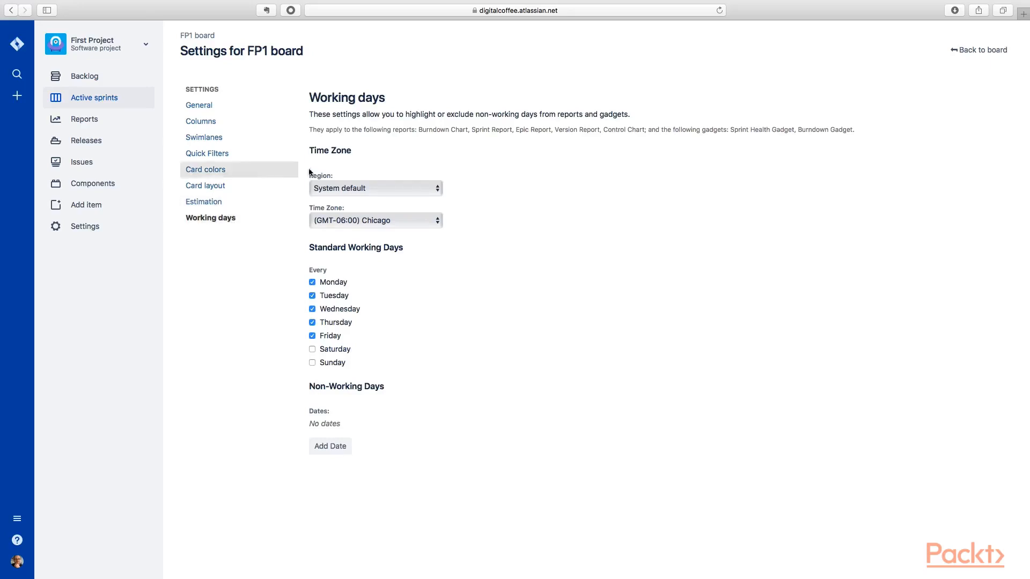
{"action": "left_click", "coordinate": [984, 50]}
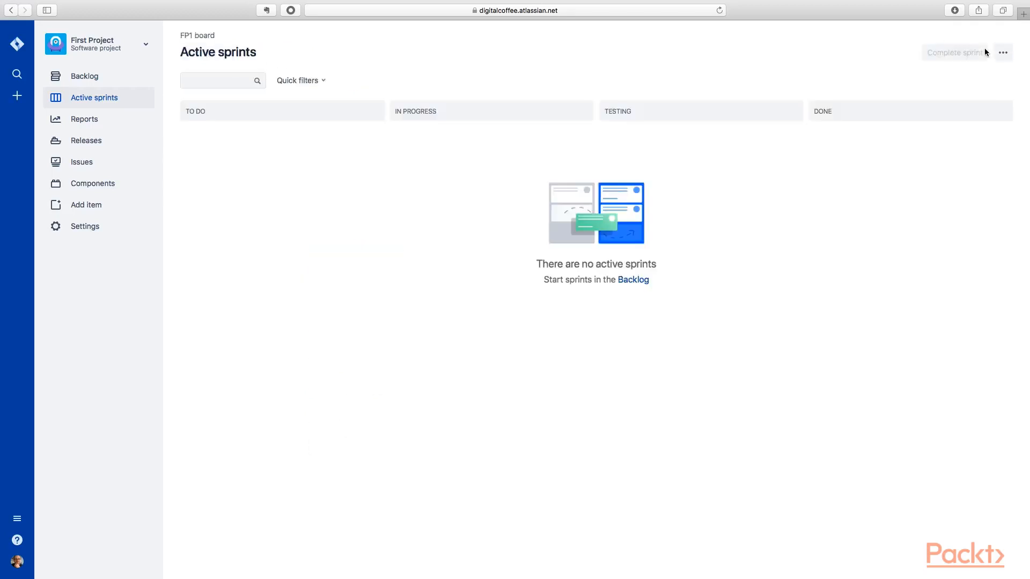